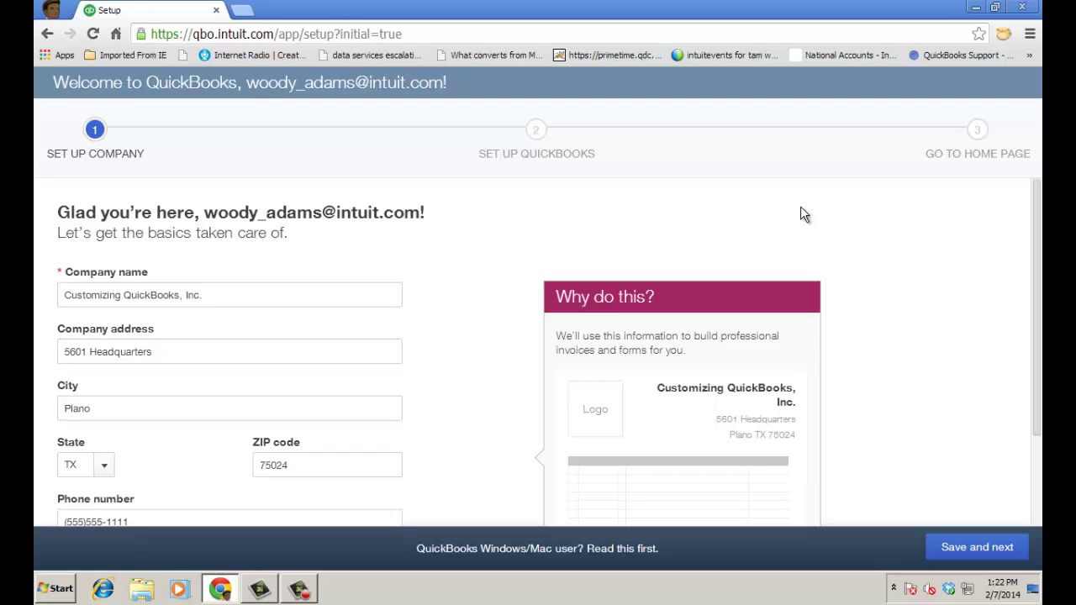
left_click_drag(1039, 234, 1040, 331)
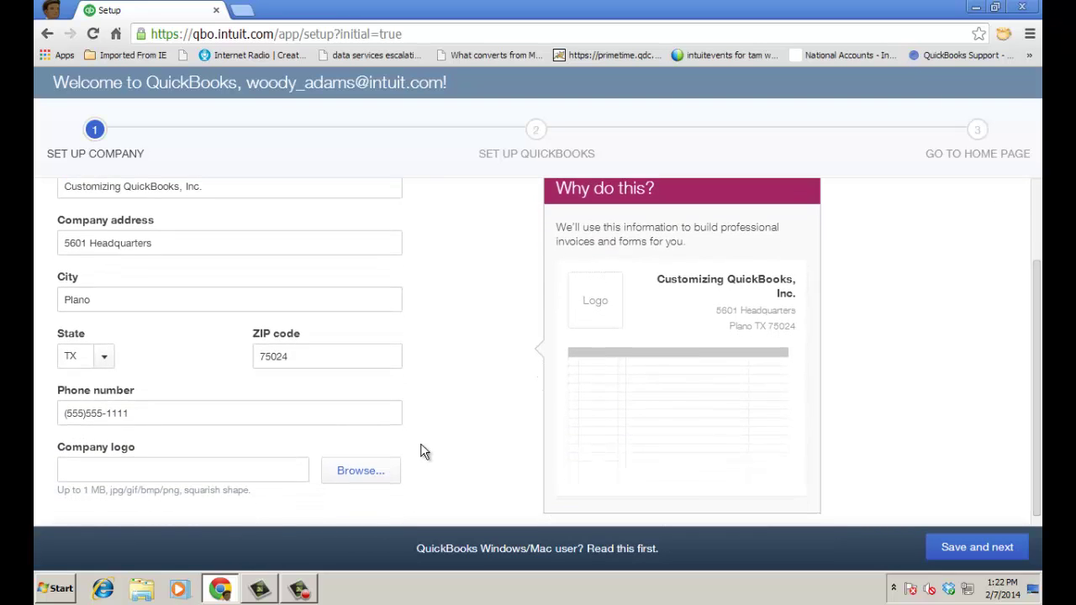
left_click(370, 474)
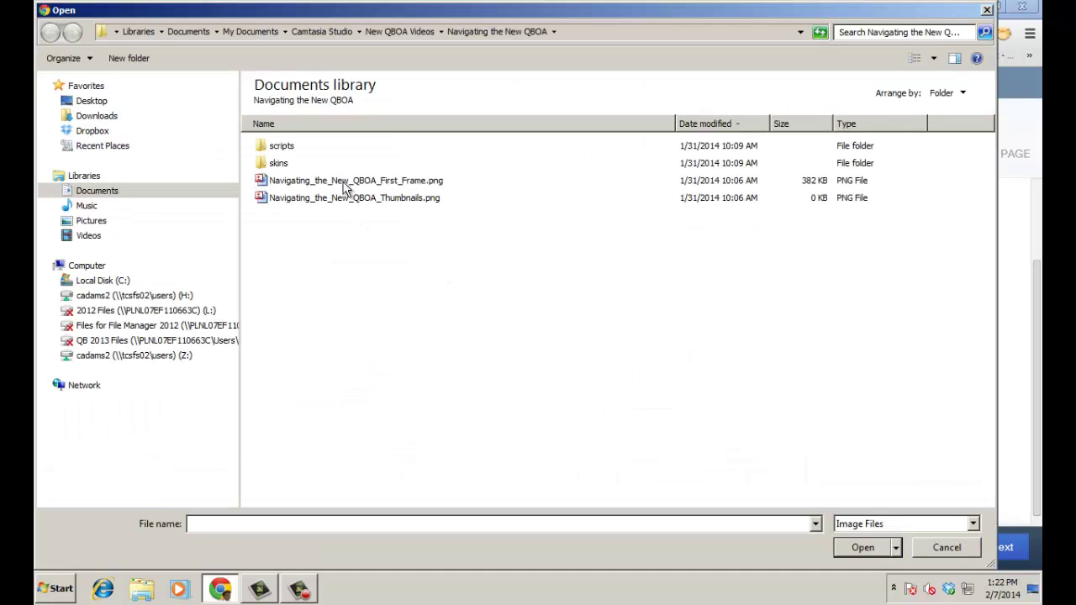
left_click(86, 133)
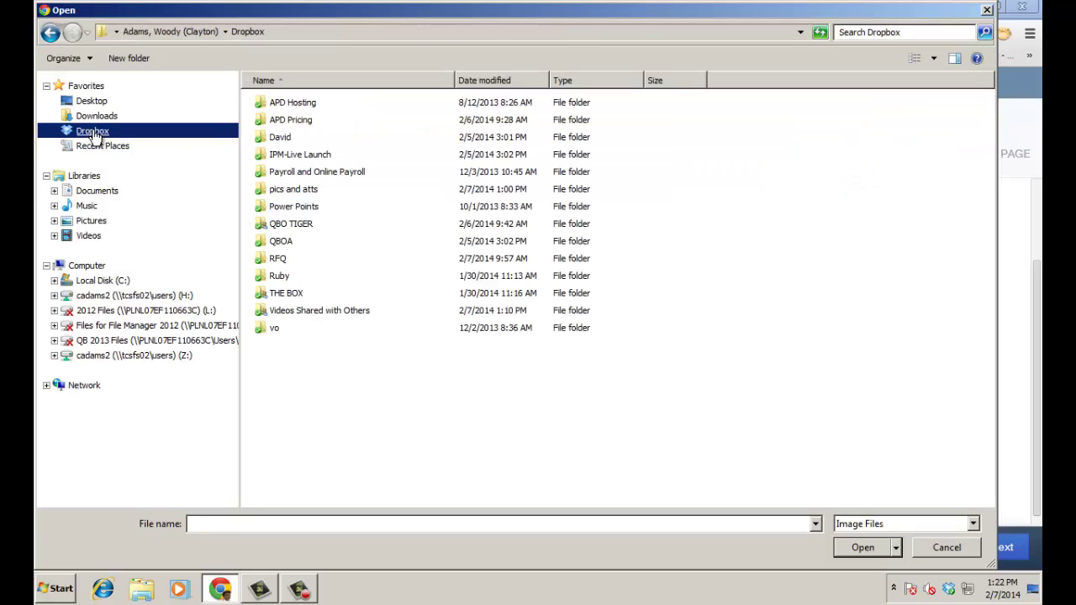
double_click(306, 192)
left_click(283, 107)
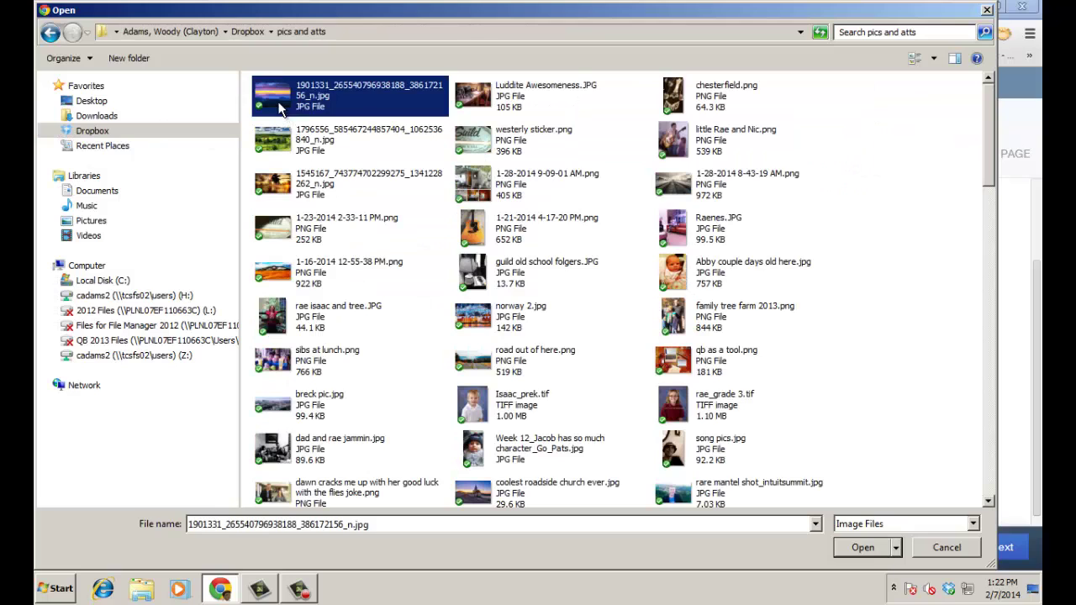
left_click(869, 551)
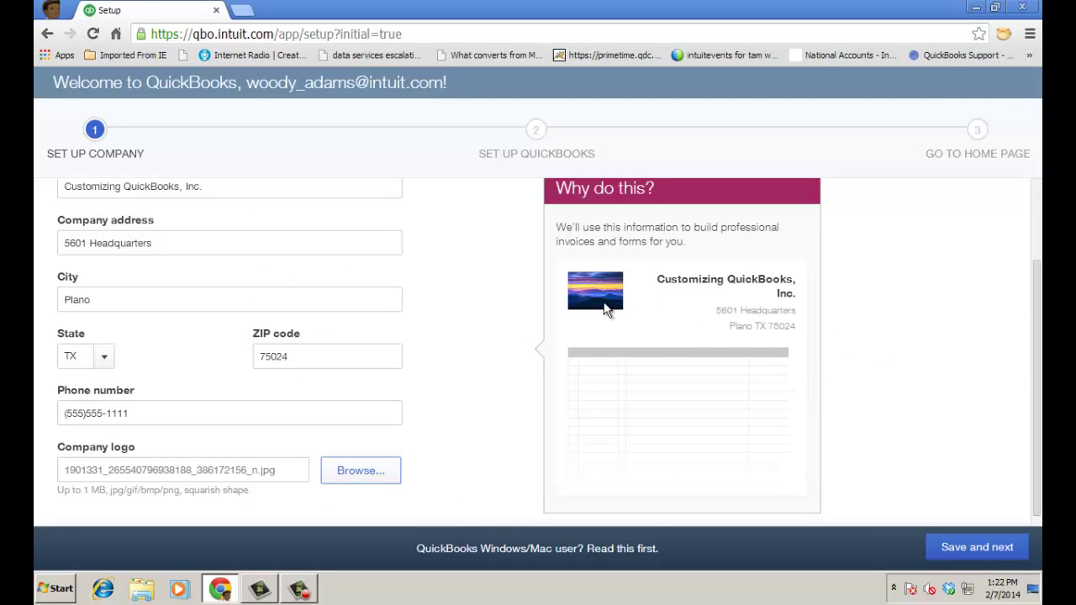
left_click(967, 550)
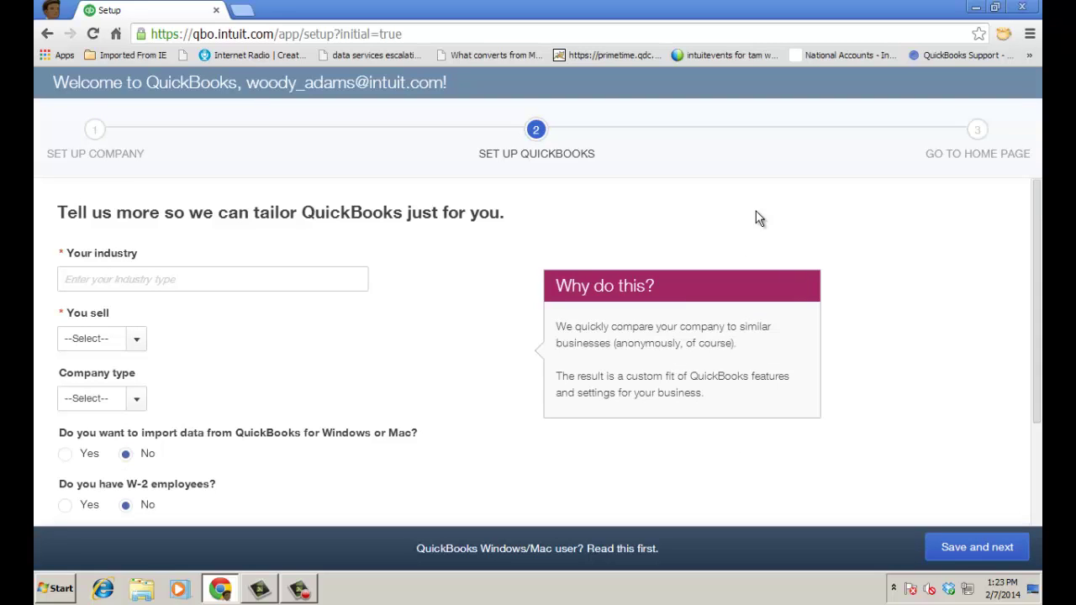
Set the industry to Retail Shop or Online Commerce, what is sold to Products and services, and the company type to Sole proprietor.
left_click(328, 275)
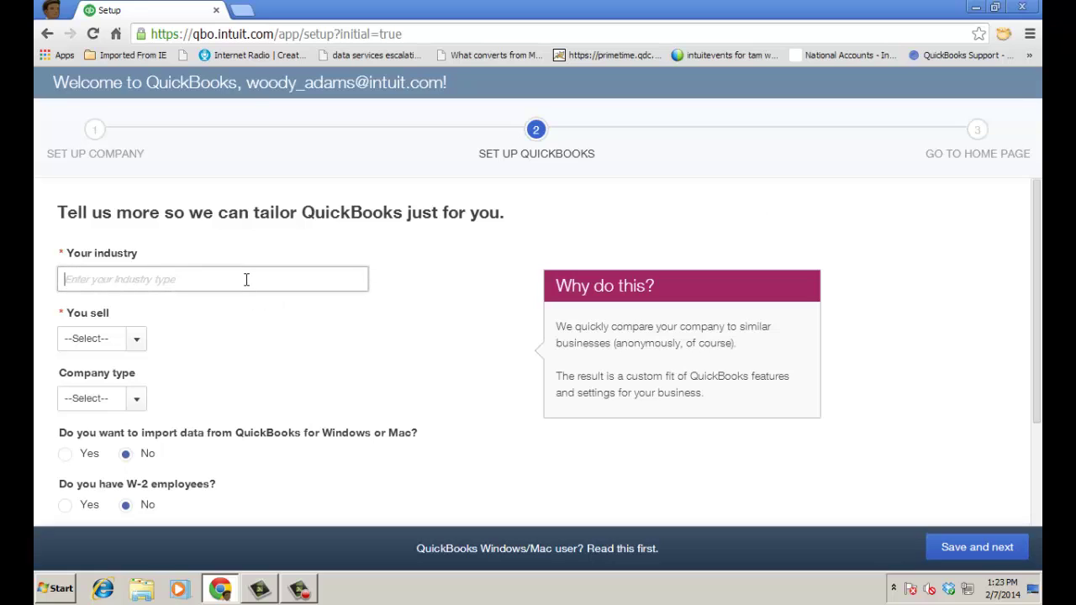
type("Retail Trade")
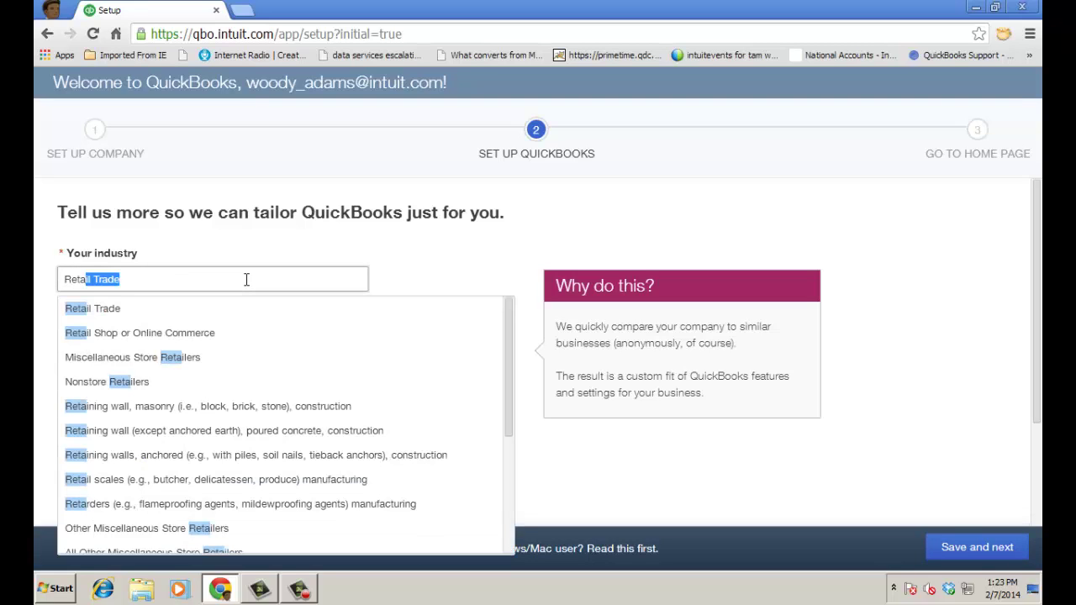
left_click(140, 336)
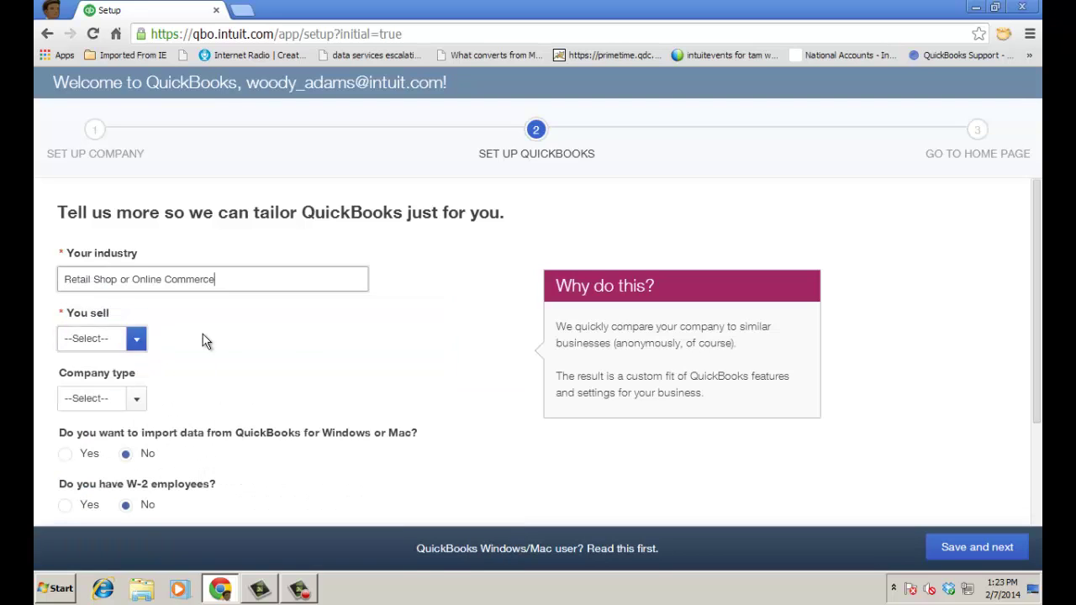
left_click(137, 339)
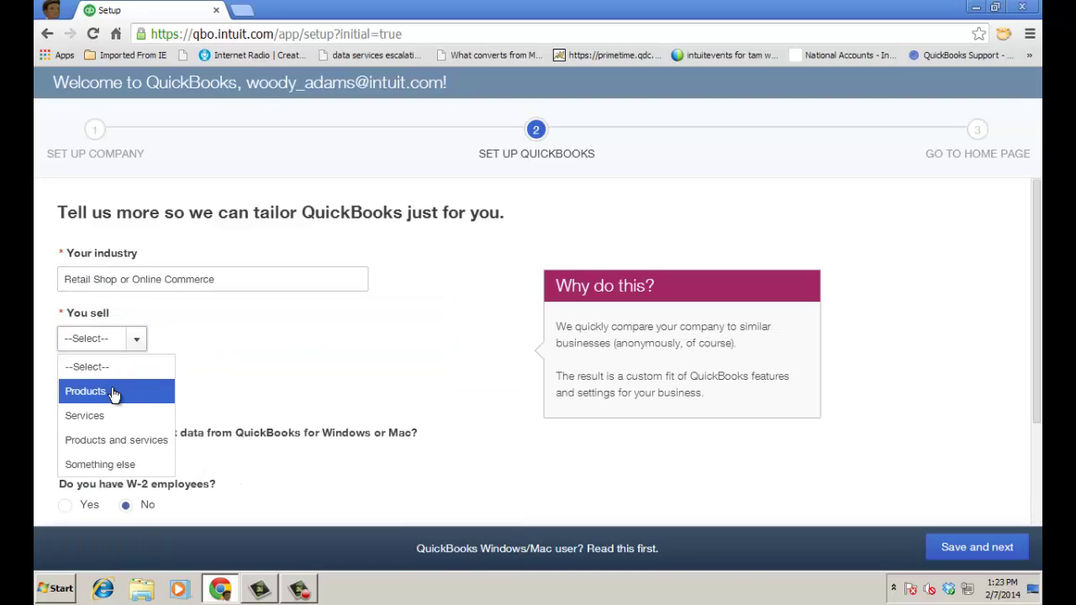
left_click(145, 448)
left_click(136, 400)
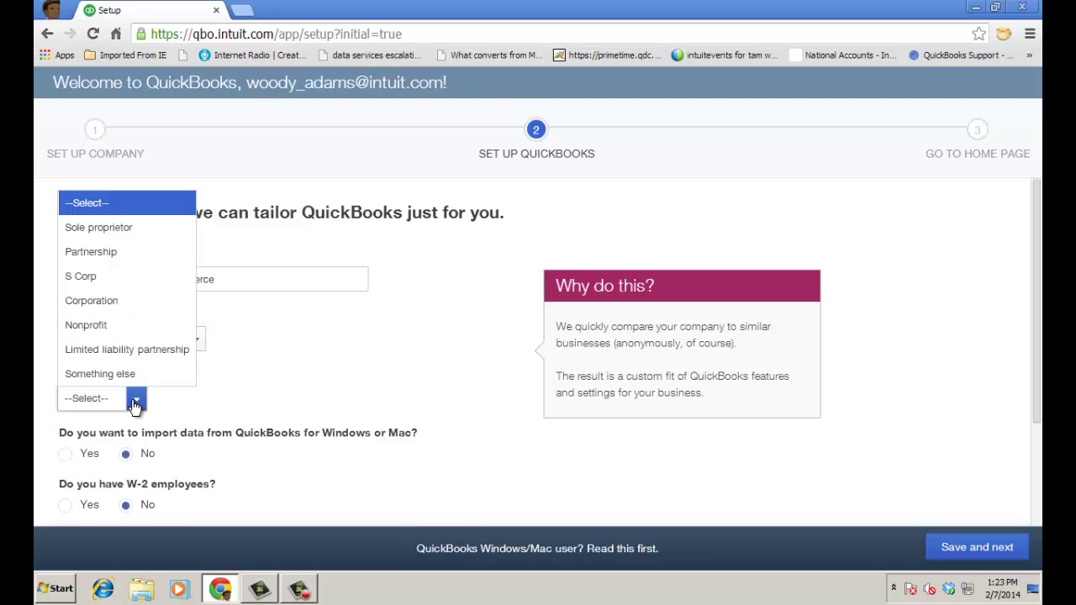
left_click(98, 227)
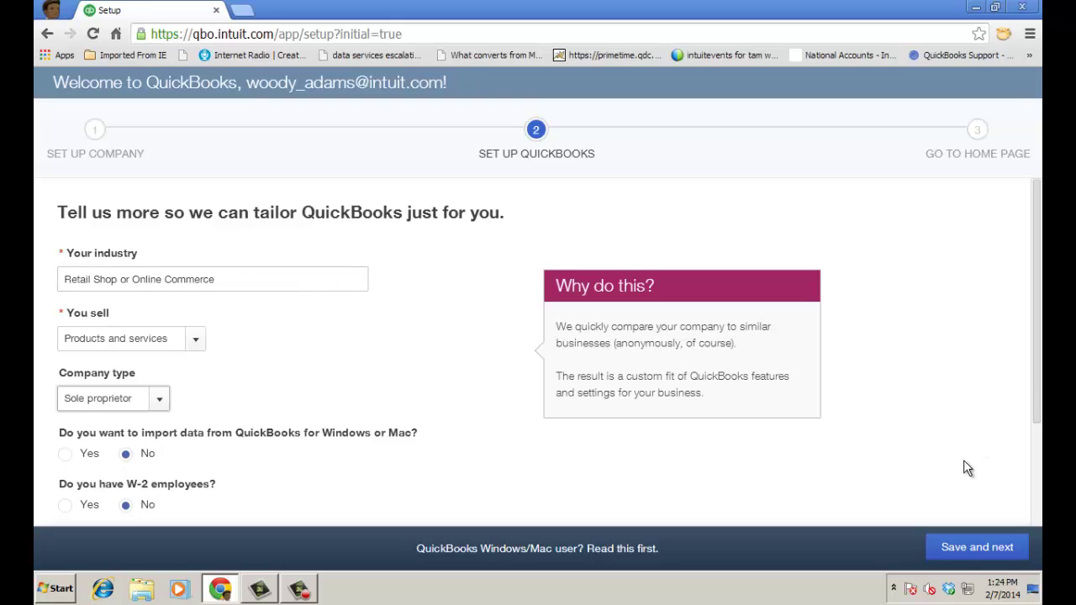
Save the business details to finish the company setup, and dismiss the introductory video banner on the home page.
left_click(965, 560)
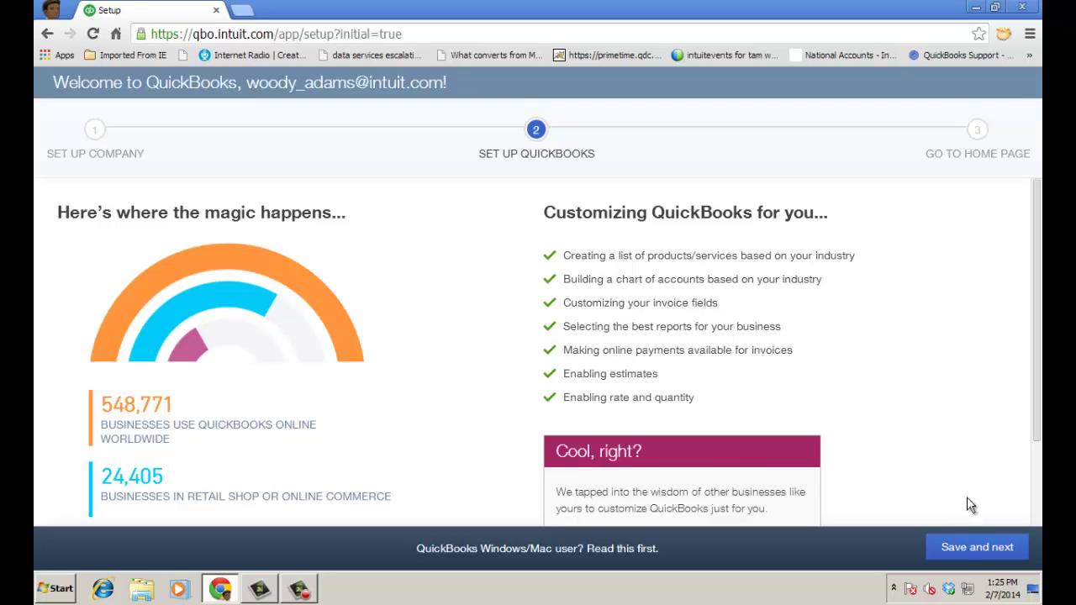
left_click(967, 550)
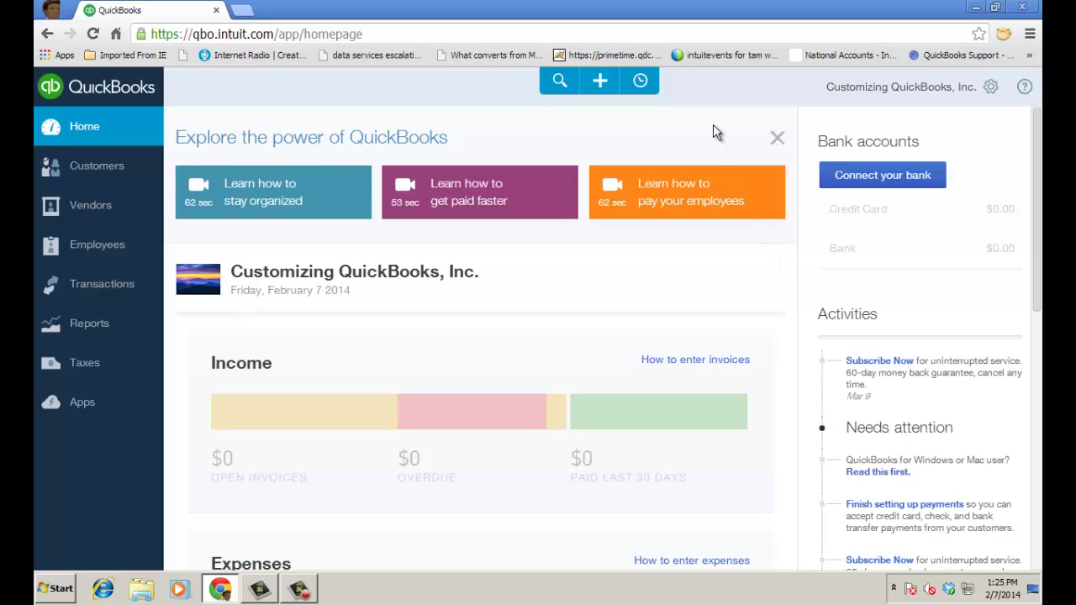
left_click(777, 142)
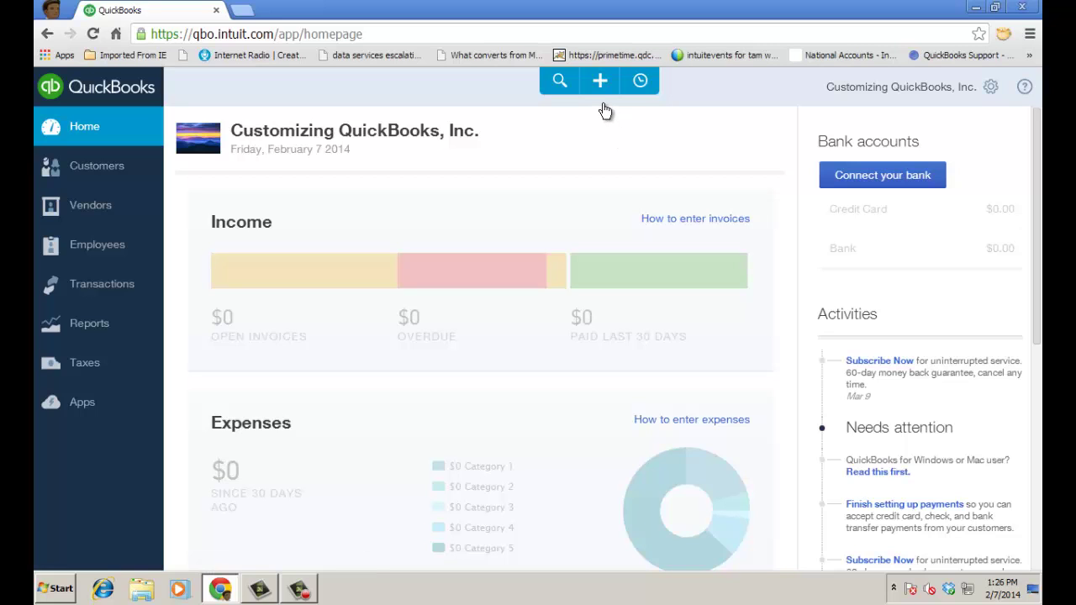
Open the chart of accounts, dismiss its introductory tip and review the accounts created for the company's industry.
left_click(991, 87)
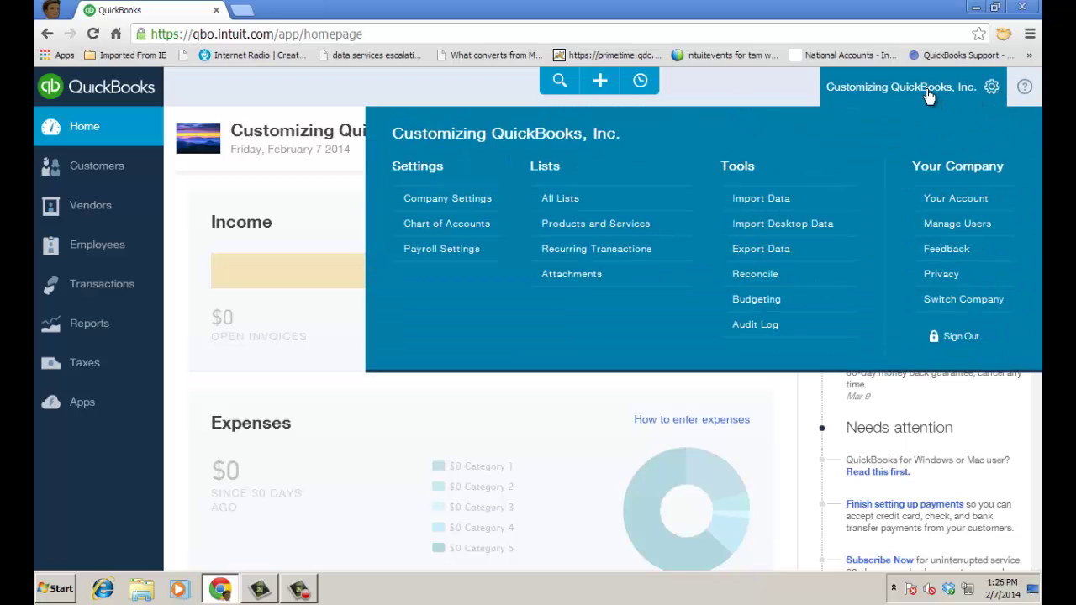
left_click(441, 227)
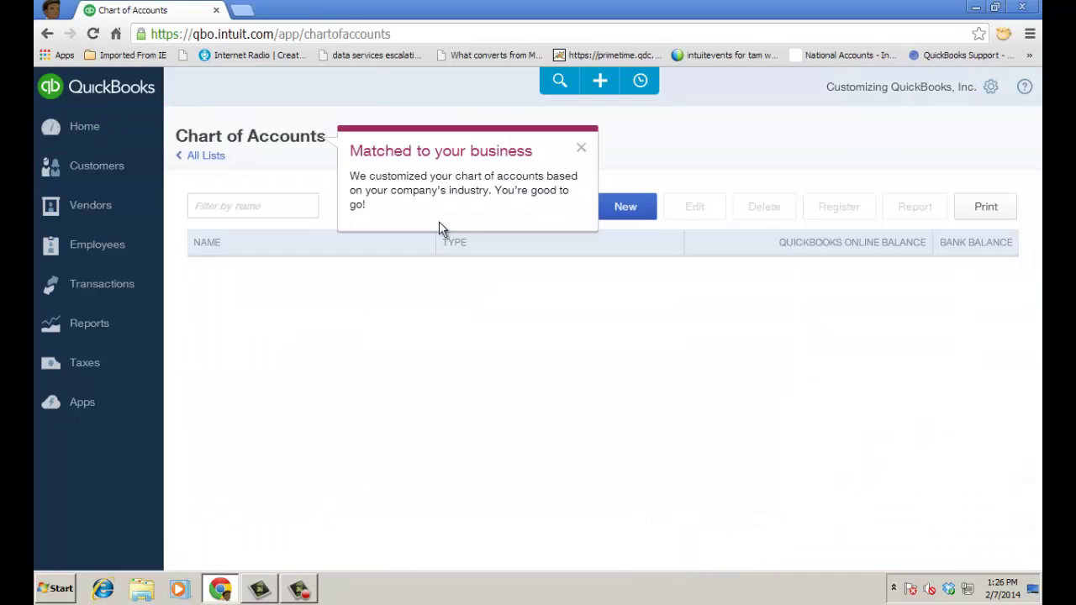
left_click(584, 150)
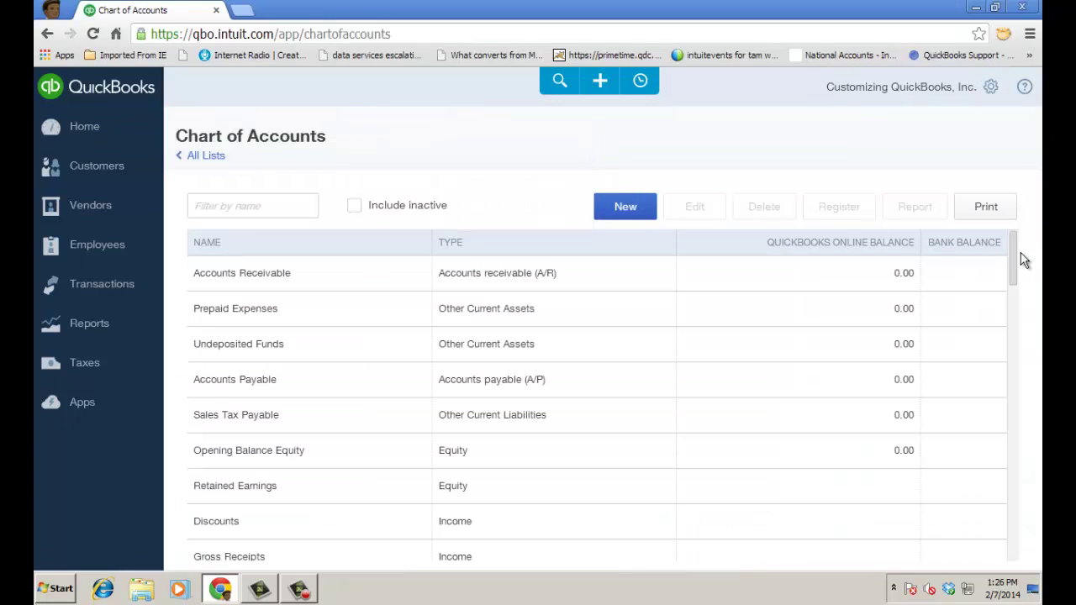
left_click_drag(1018, 265, 1019, 278)
left_click_drag(1023, 290, 1018, 236)
Start a new invoice, dismiss the product/service tip and open the form customization settings.
left_click(602, 91)
left_click(570, 167)
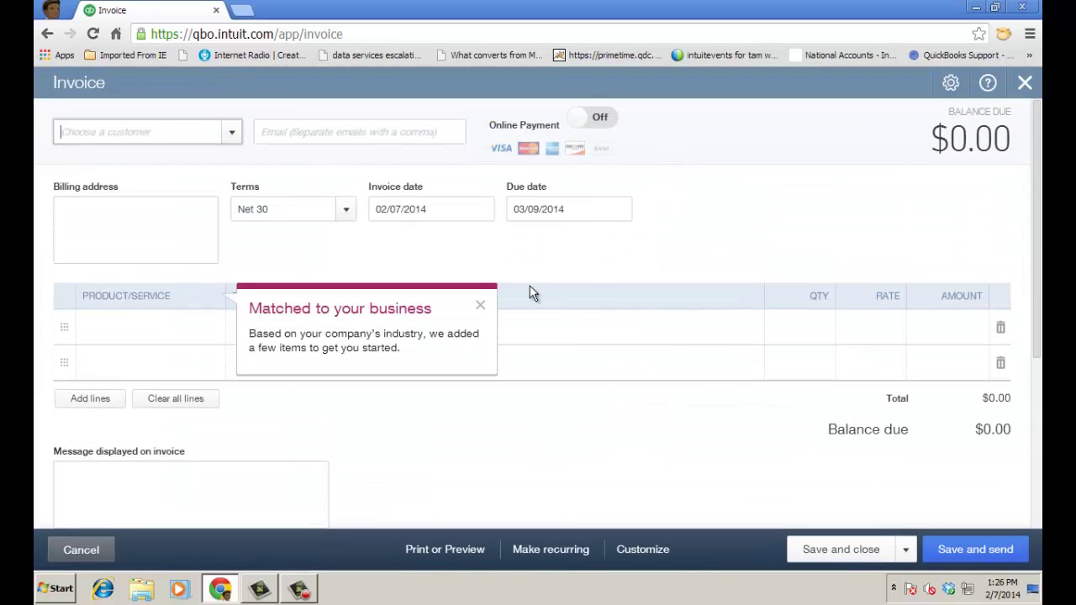
left_click(480, 305)
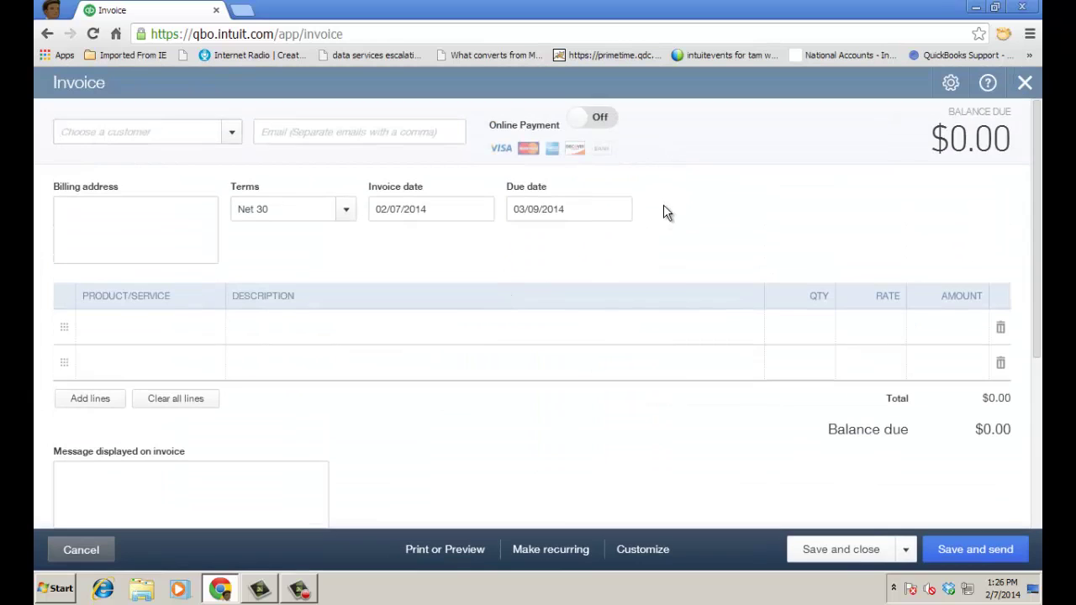
left_click(644, 550)
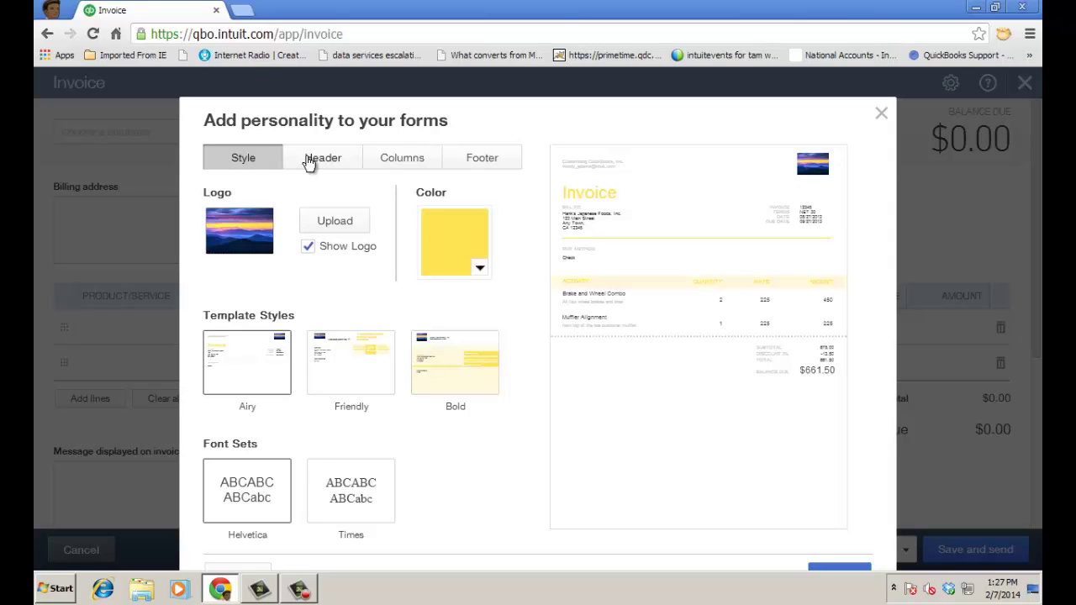
Change the invoice form's color to green #42815E.
left_click(480, 269)
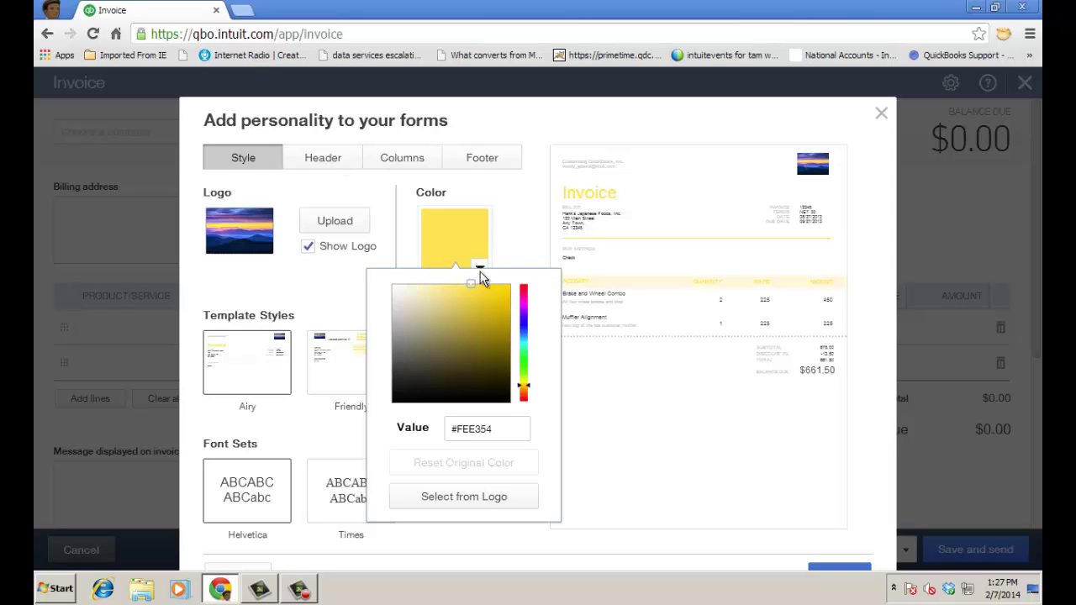
left_click_drag(523, 385, 521, 353)
left_click(449, 343)
left_click(449, 343)
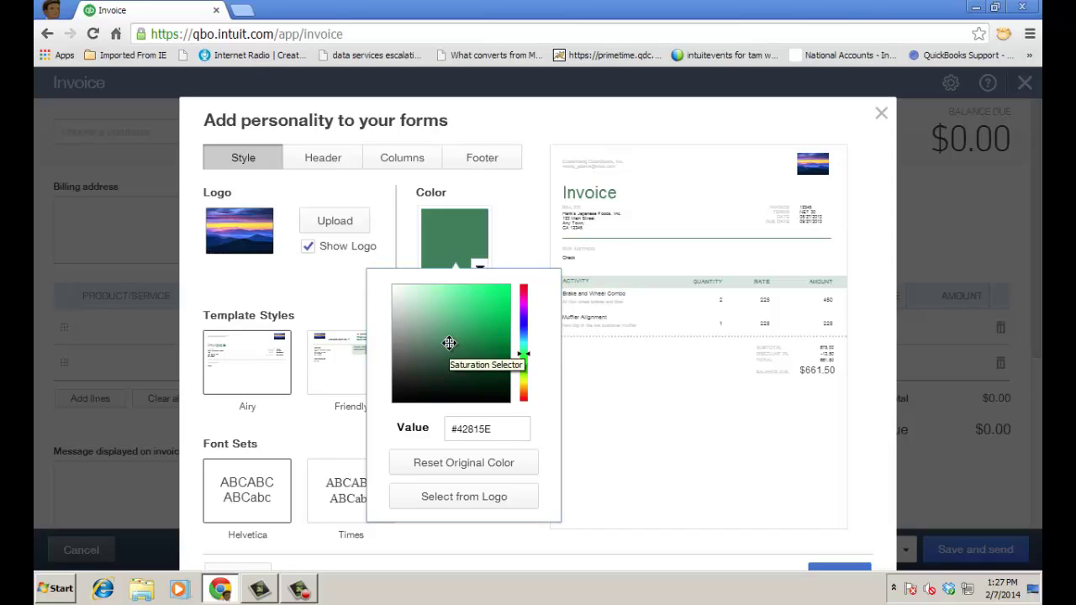
left_click(533, 234)
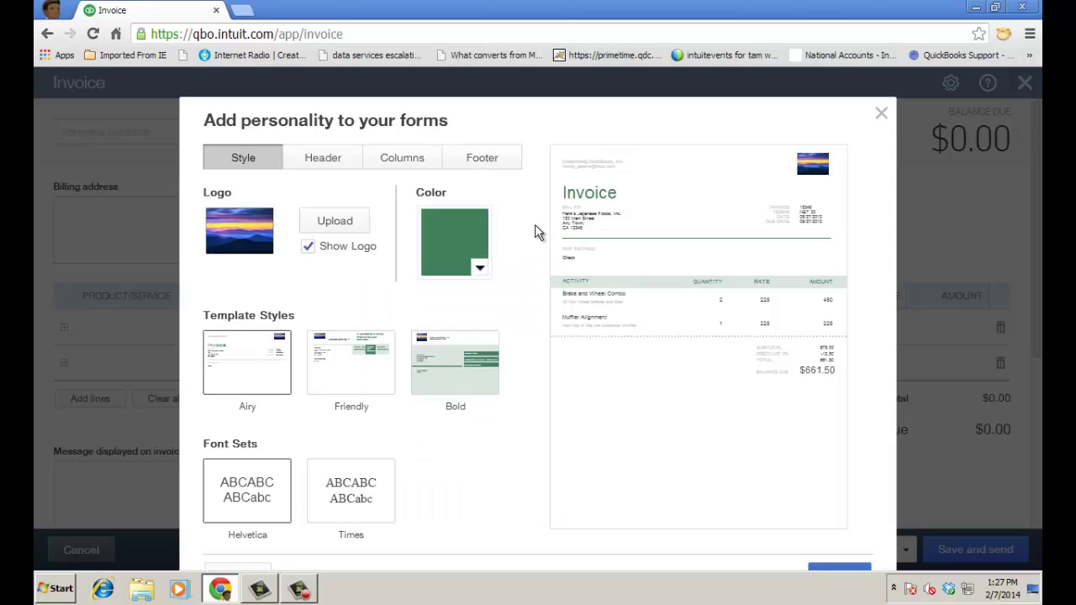
Compare the Bold, Friendly and Airy template styles and apply Friendly to the invoice form.
left_click(444, 373)
left_click(364, 382)
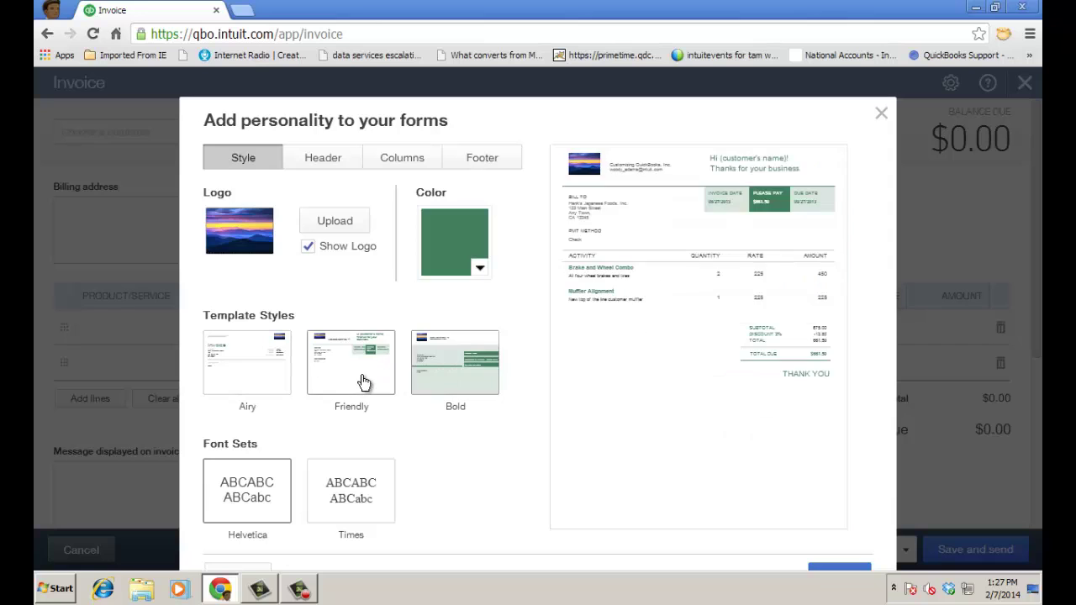
left_click(268, 383)
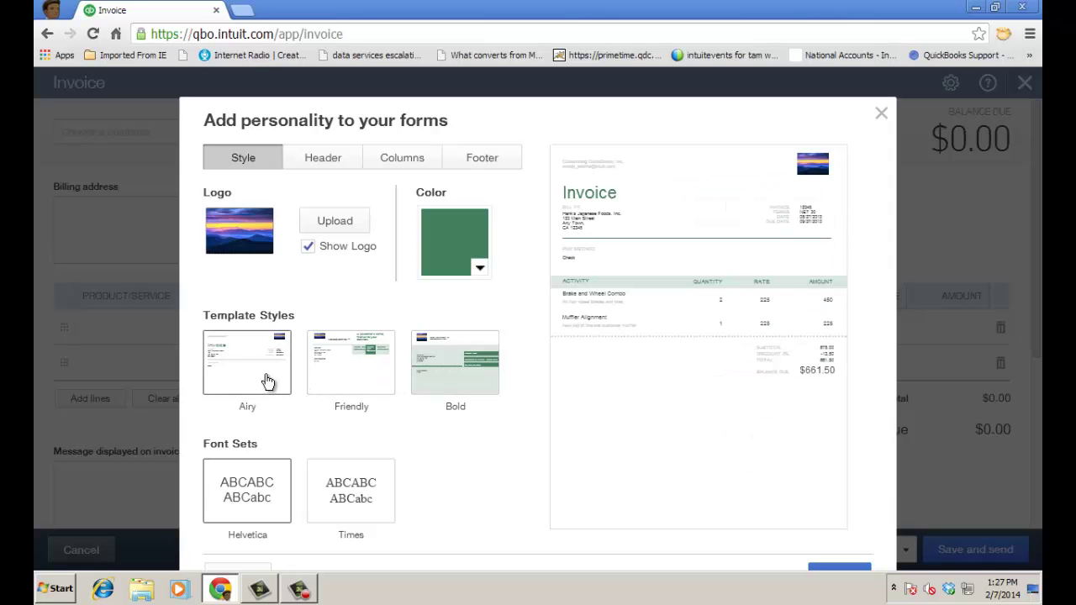
left_click(435, 392)
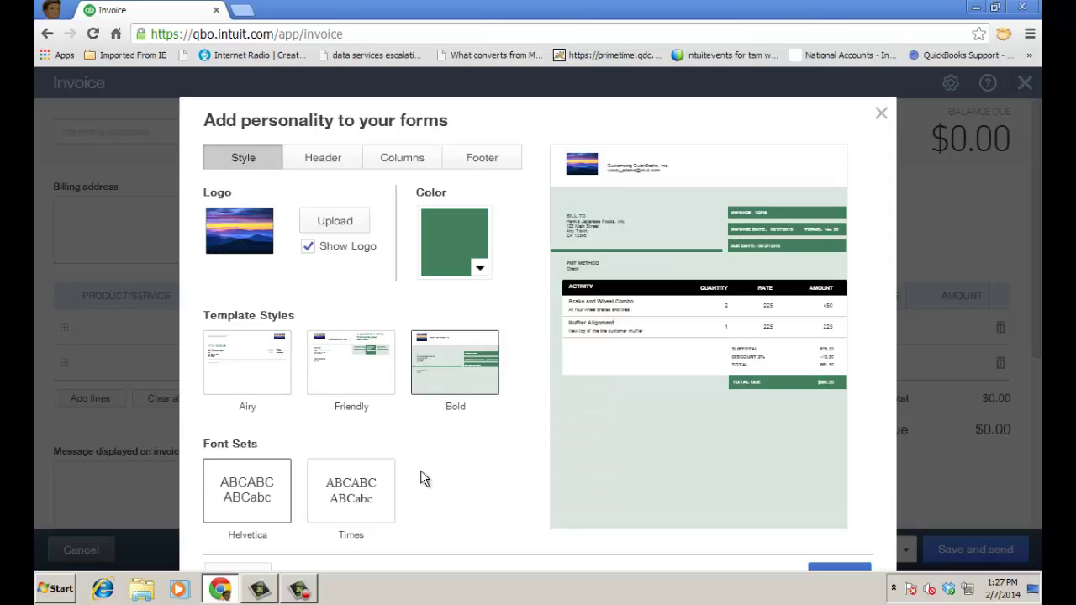
left_click(367, 380)
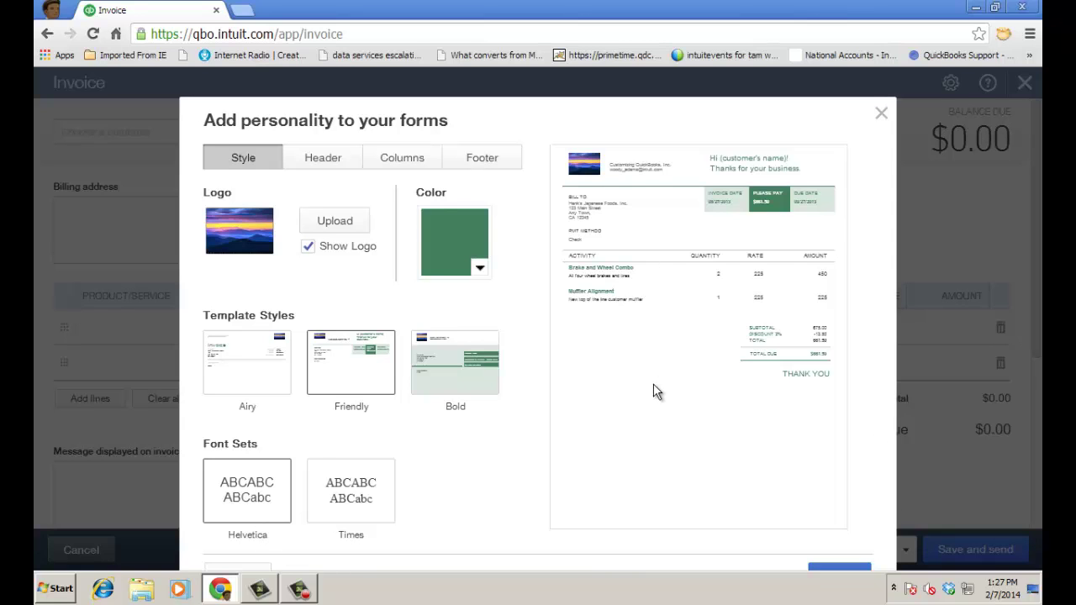
Preview the customized invoice form as a PDF and close the preview.
scroll(653, 386, "down", 1)
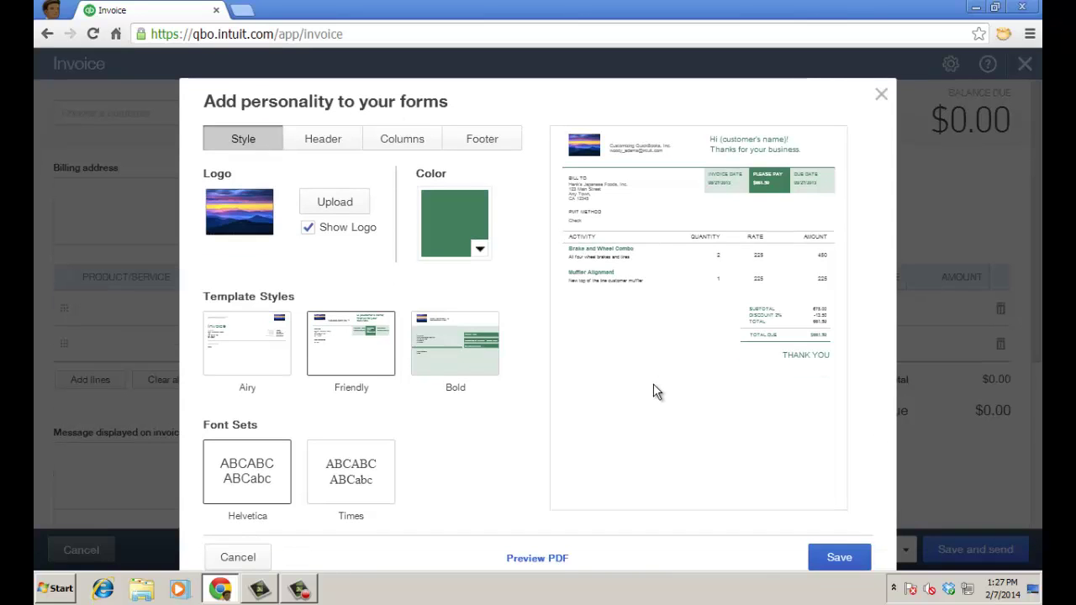
left_click(533, 561)
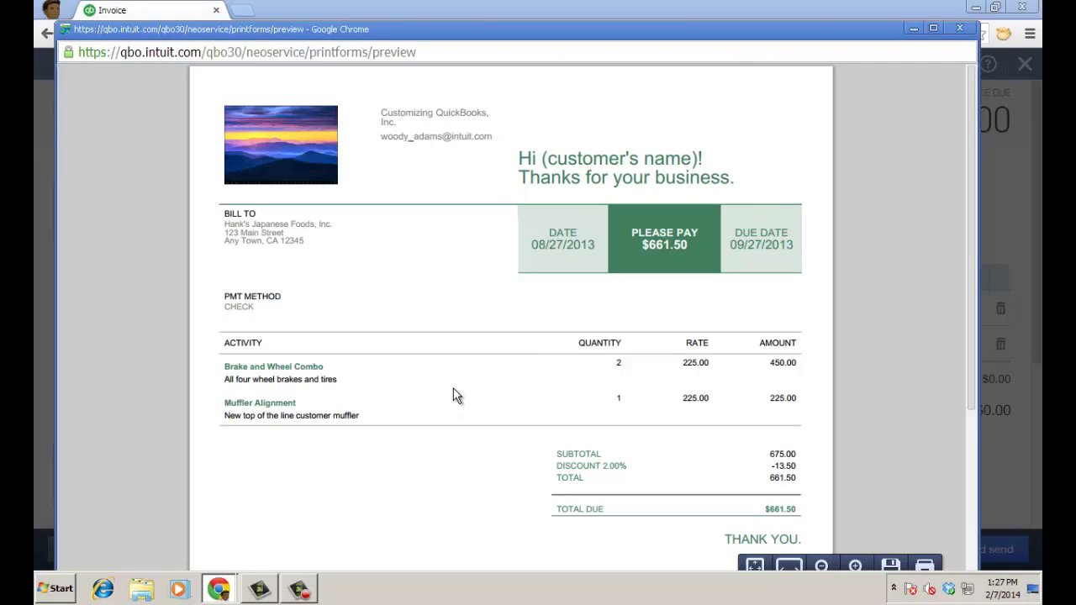
left_click(961, 30)
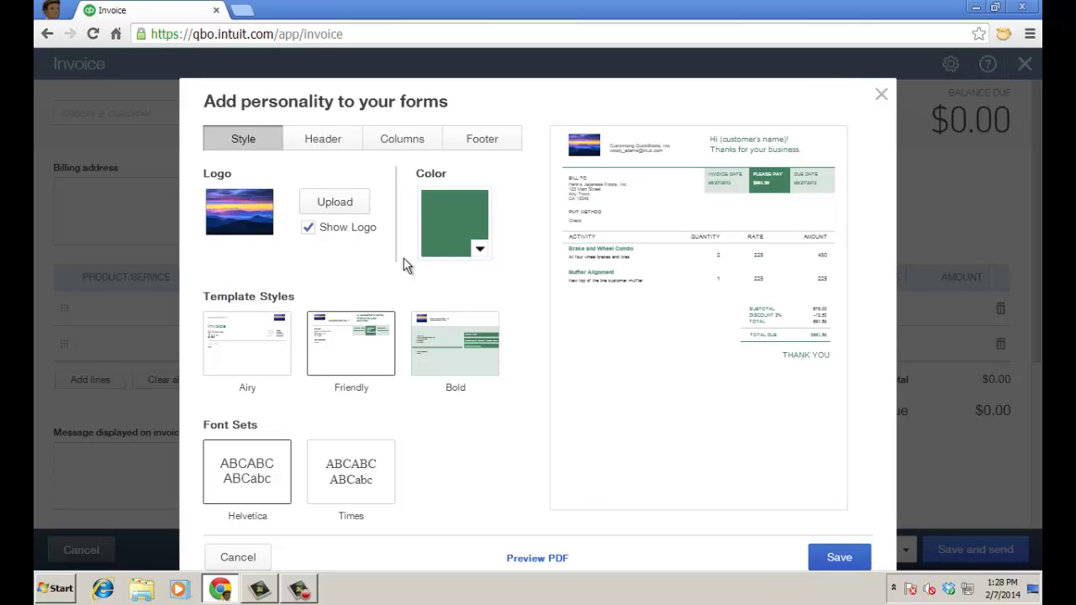
Include the company address and phone in the form header, and try out the first custom field before leaving it disabled.
left_click(332, 145)
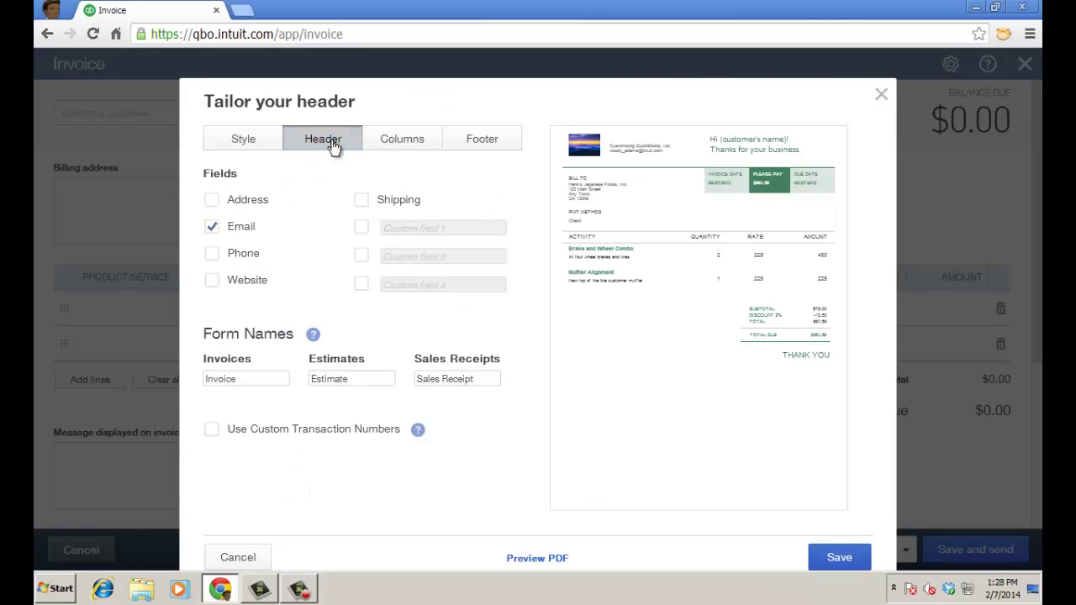
left_click(212, 201)
left_click(214, 257)
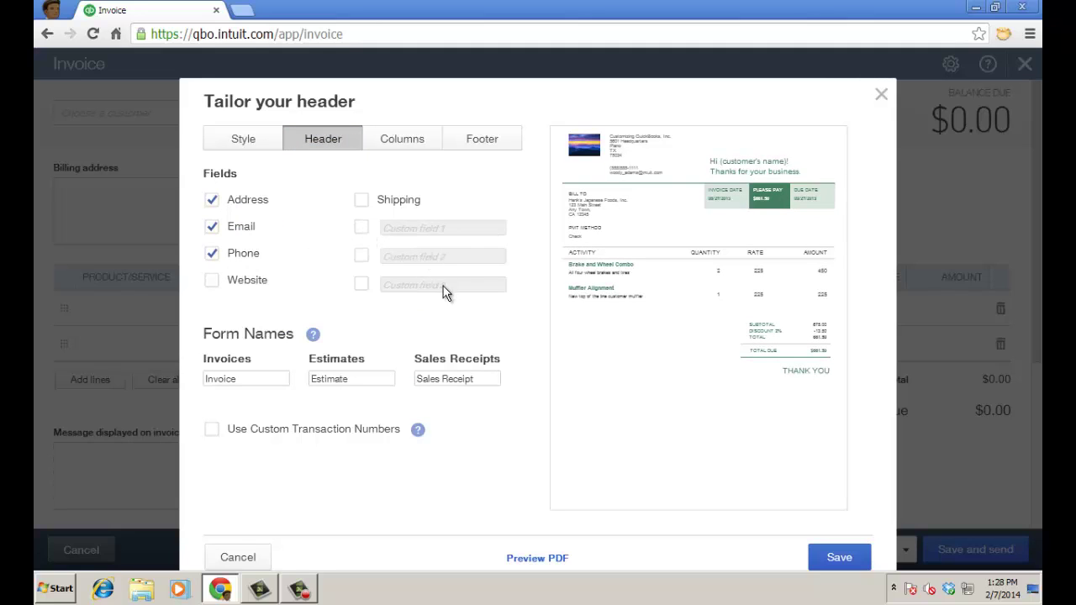
left_click(362, 233)
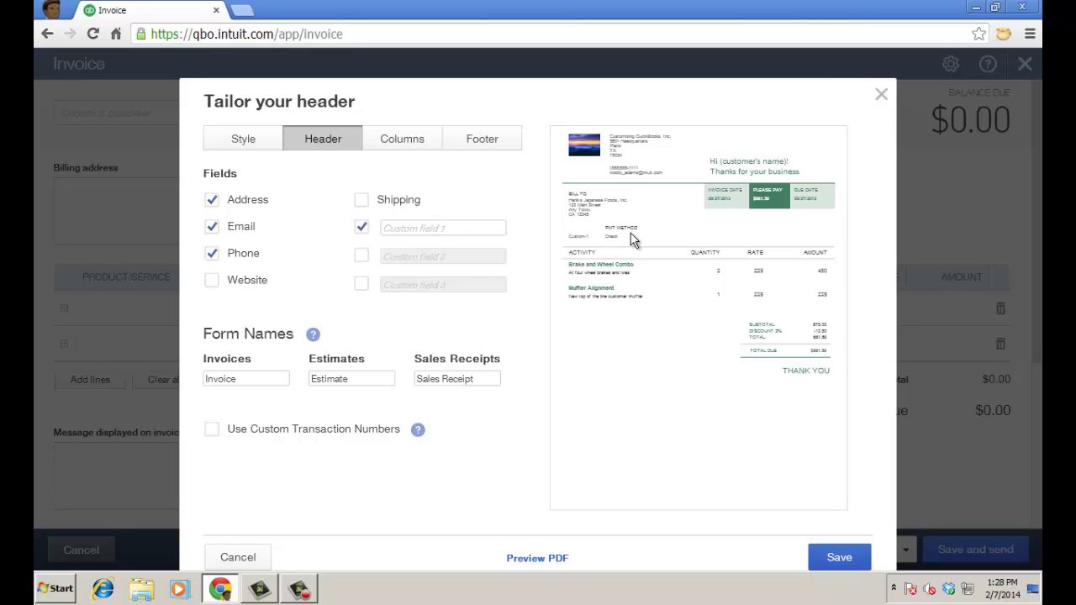
left_click(363, 229)
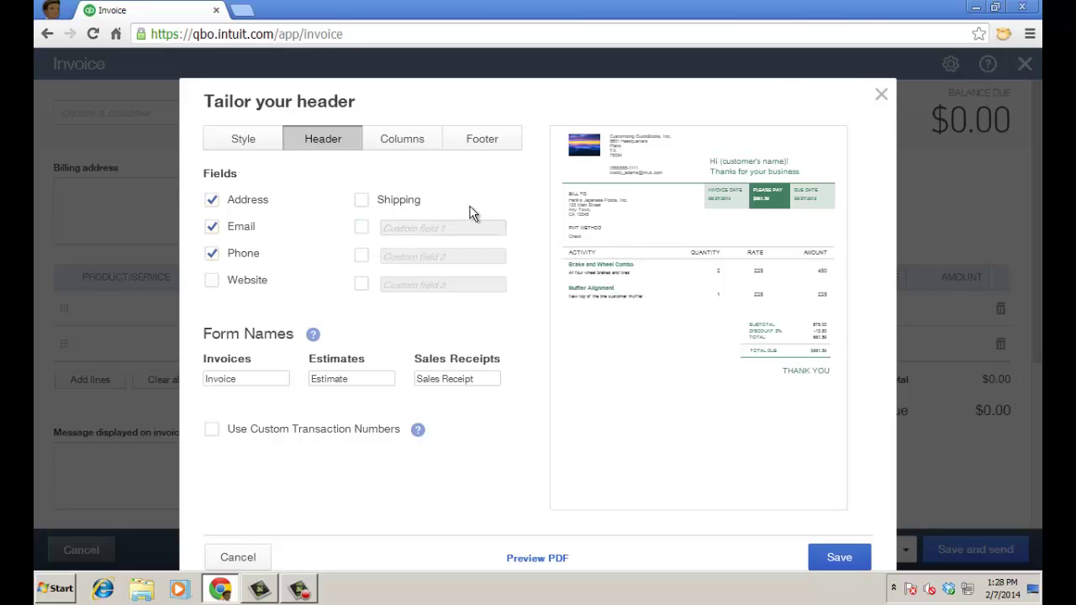
Try out custom transaction numbers below the form names and turn the option back off.
left_click(260, 378)
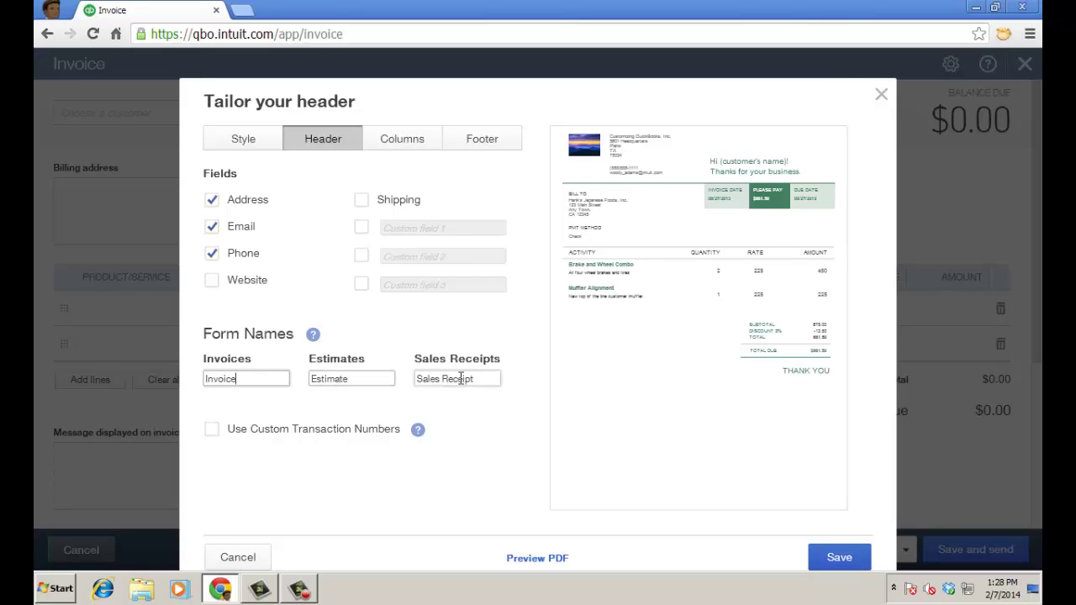
left_click(213, 433)
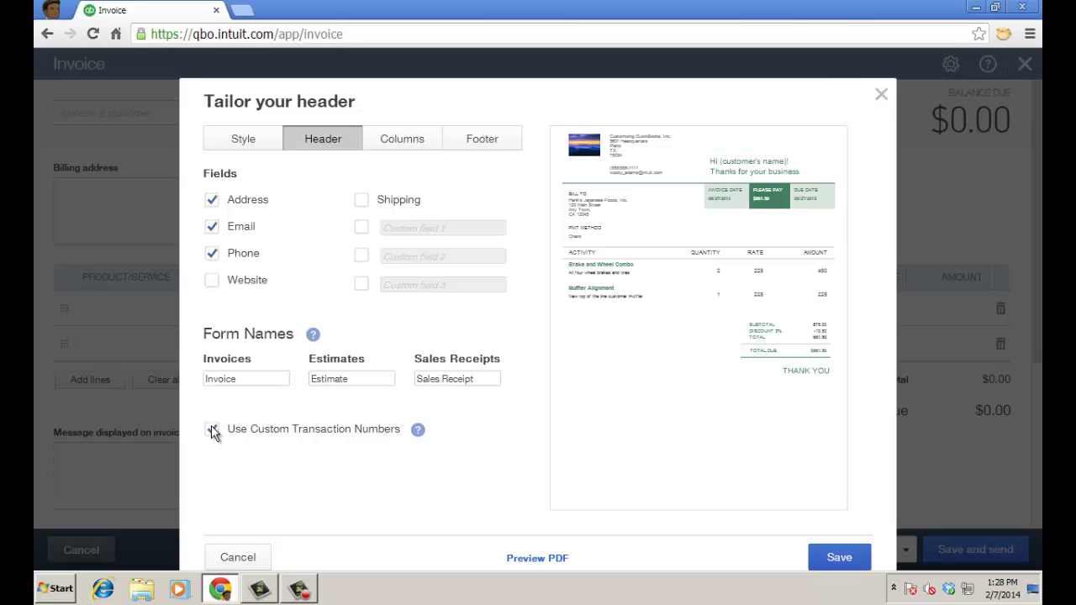
left_click(213, 432)
Add the Date column to the invoice form and select the Description column's label text.
left_click(402, 143)
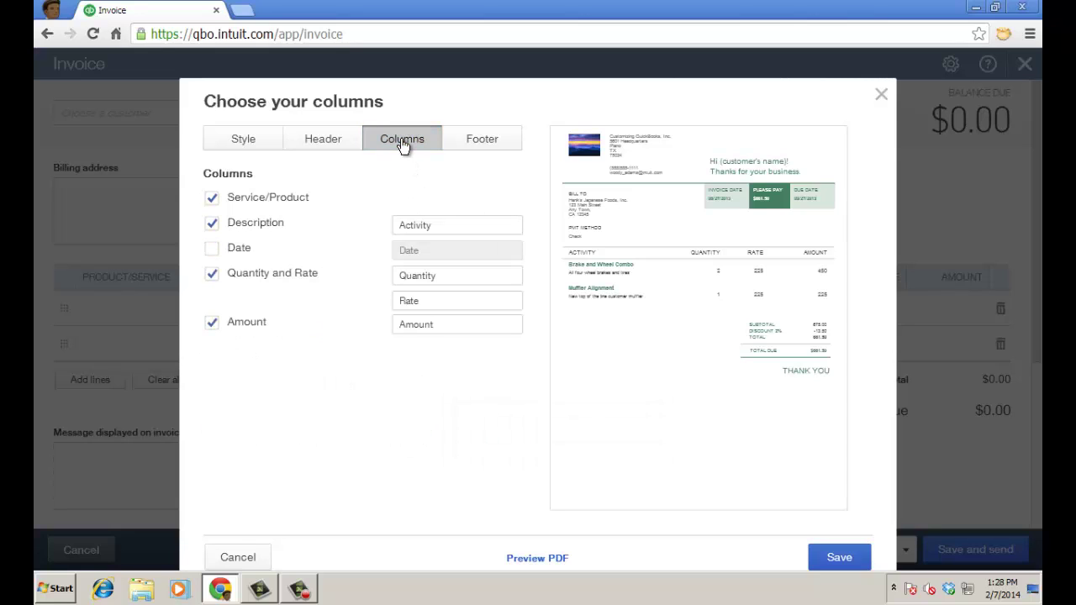
left_click(212, 249)
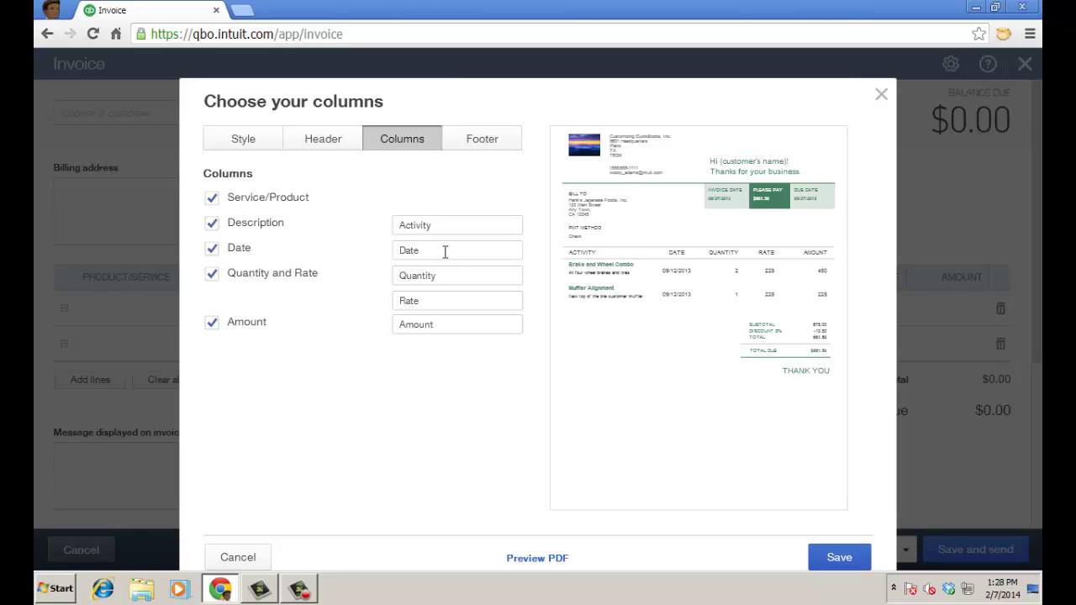
left_click_drag(442, 227, 384, 227)
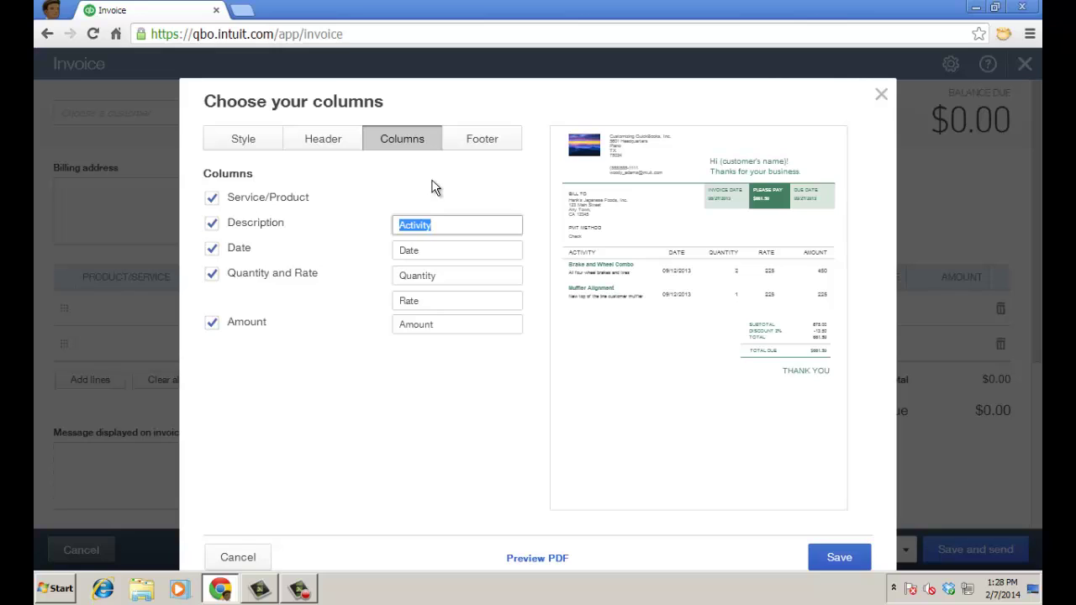
View the invoice form's customer message and footer settings, and preview the customized form as a PDF.
left_click(481, 149)
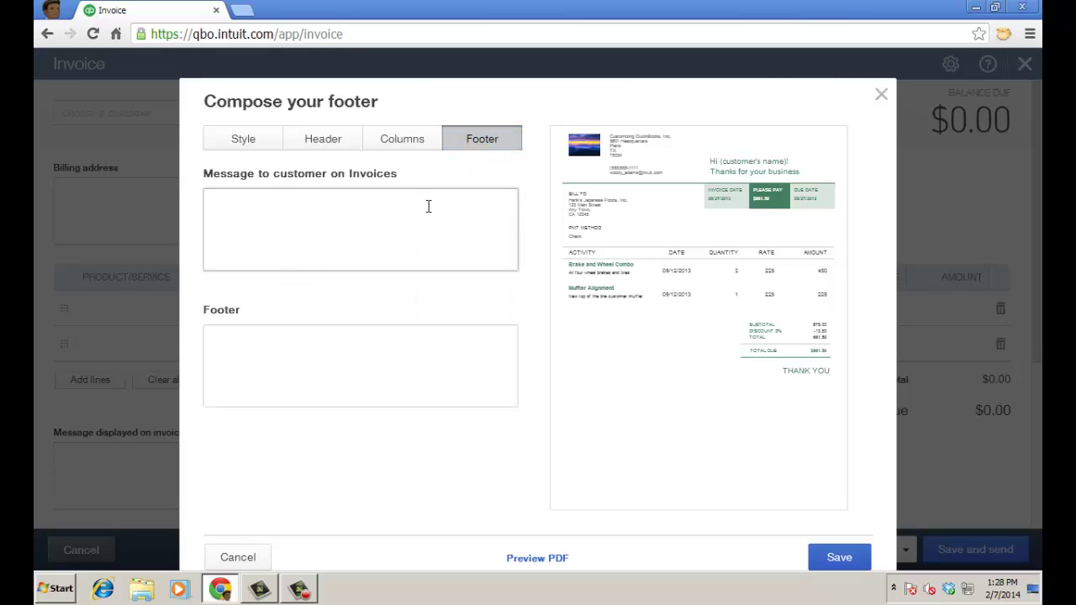
left_click(429, 206)
left_click(557, 559)
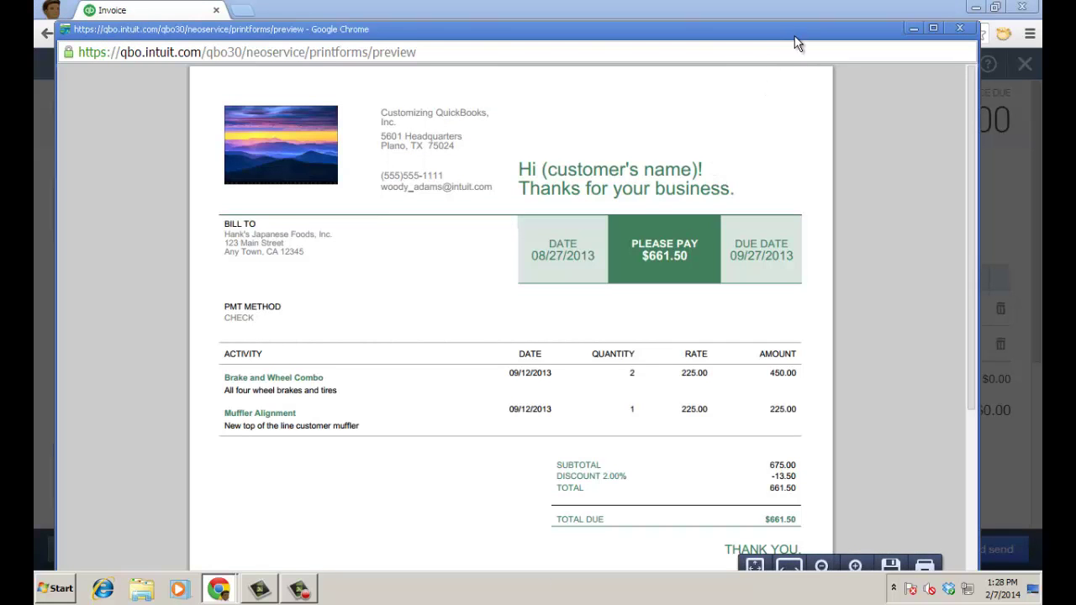
left_click_drag(797, 29, 791, 12)
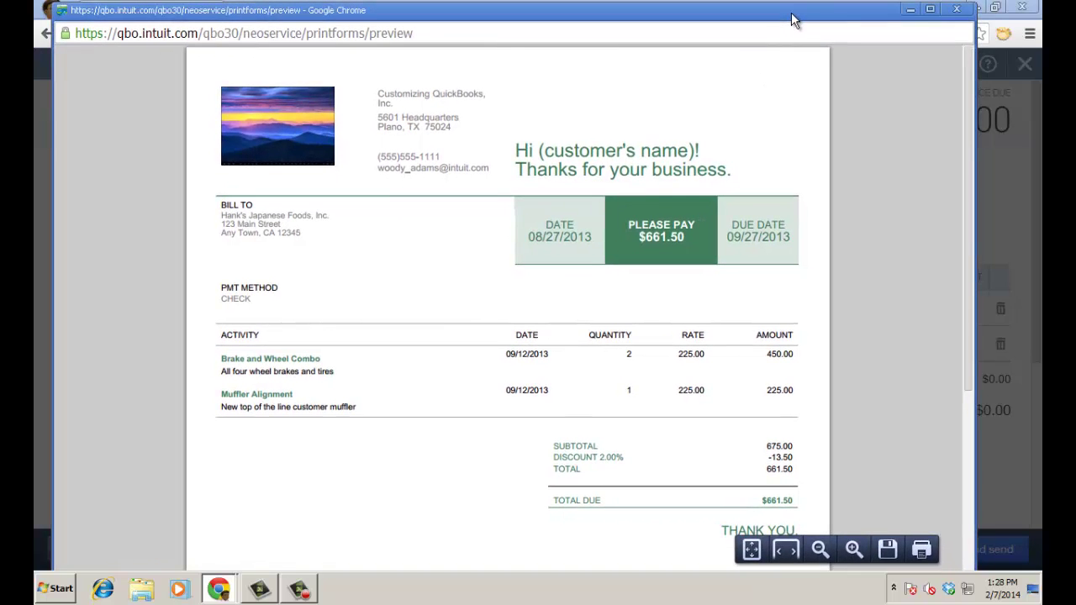